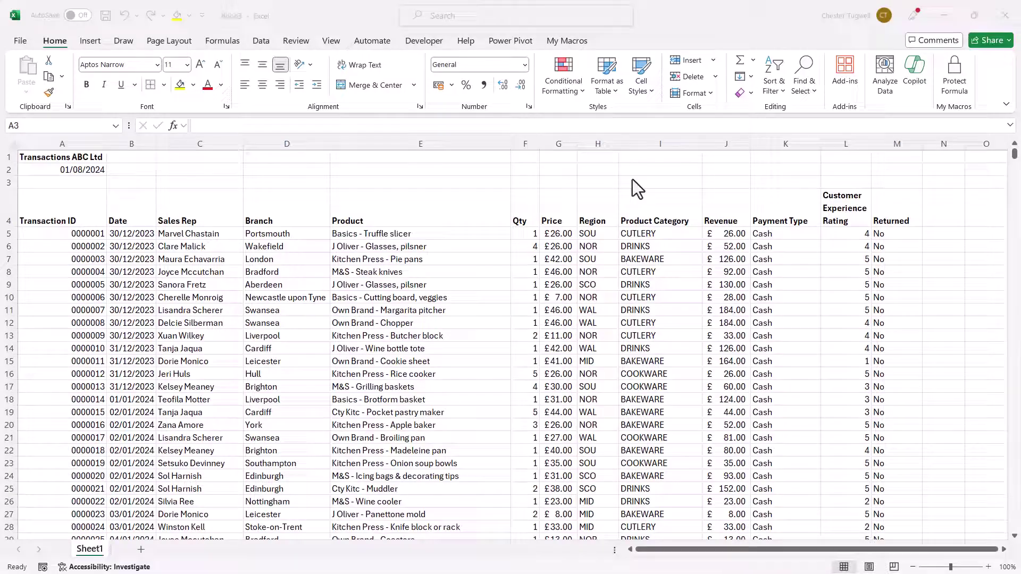
- Select cell A5, the first transaction row just below the title and header rows
drag(52, 158, 58, 214)
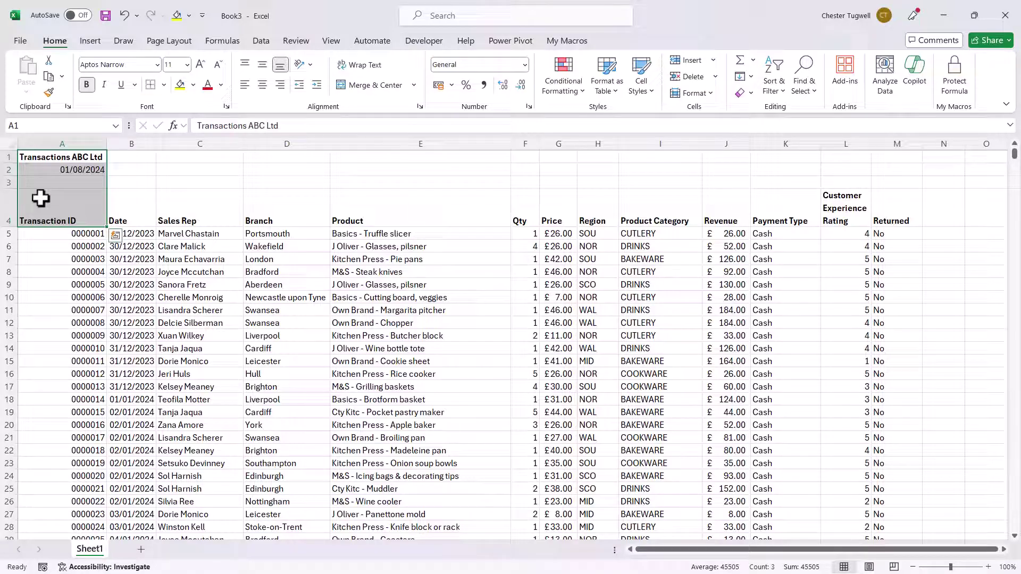
click(32, 235)
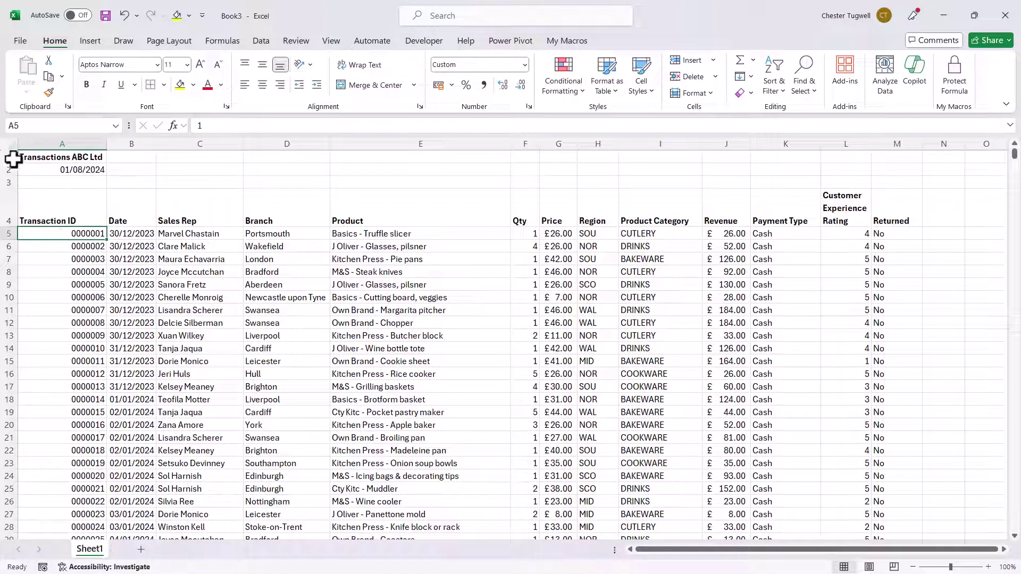
drag(5, 157, 6, 212)
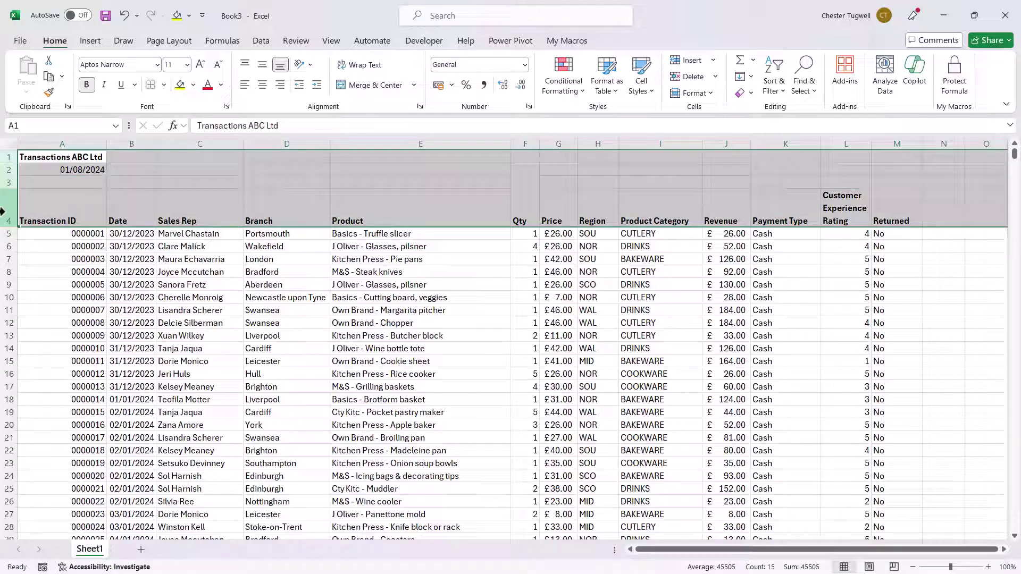
click(64, 234)
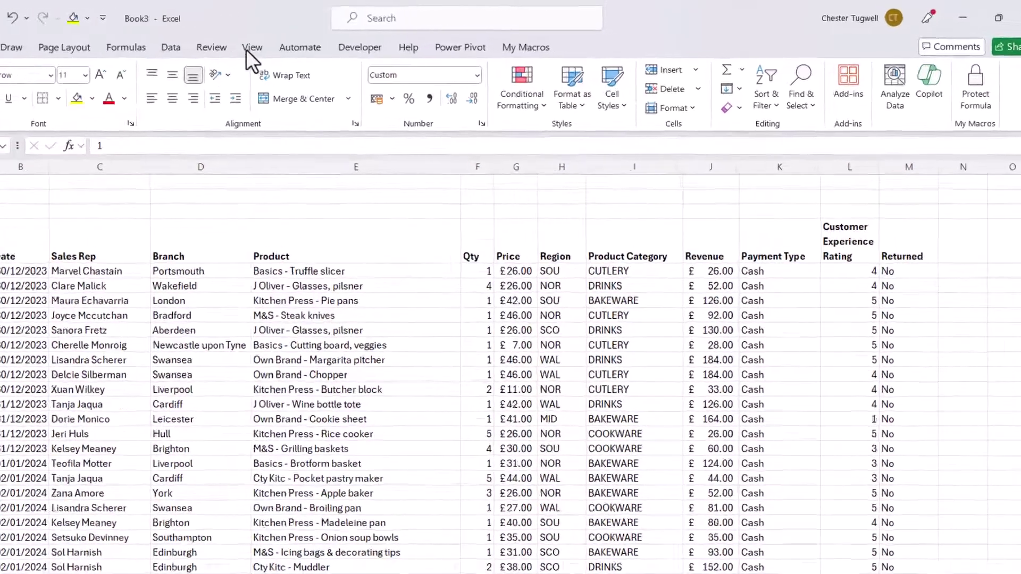
- Freeze panes above row 5 and scroll to confirm rows 1–4 stay visible
click(331, 41)
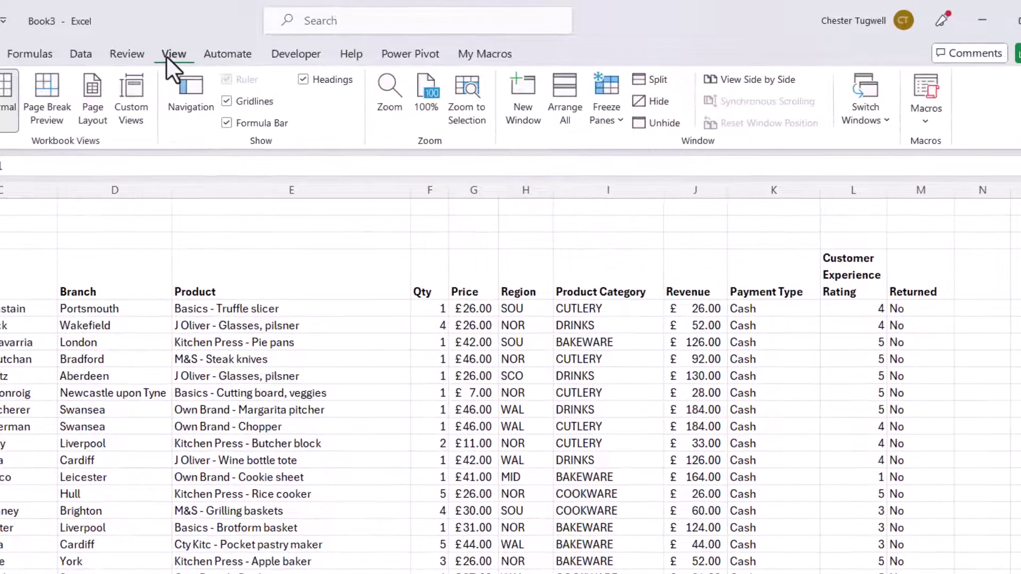
click(616, 114)
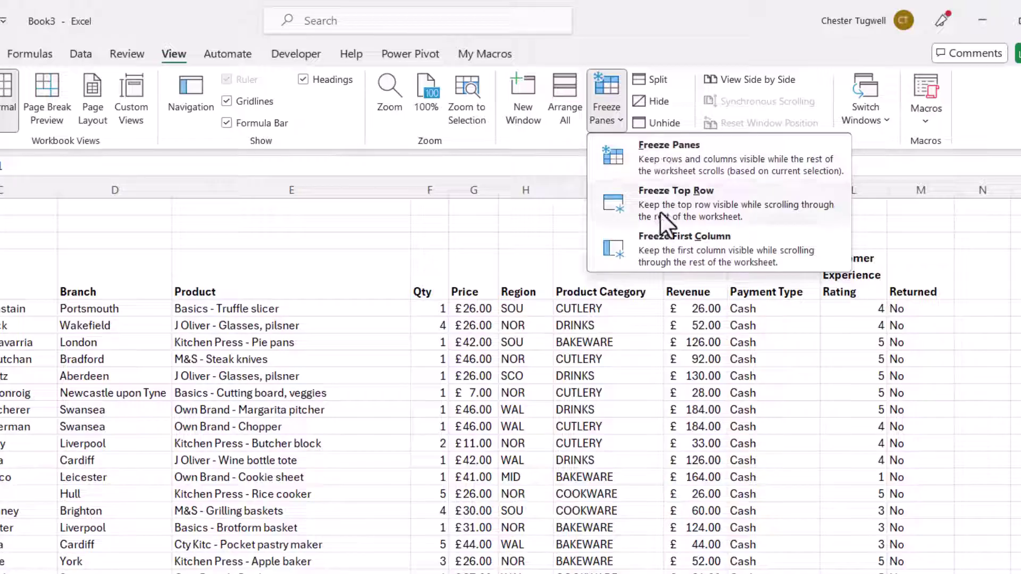
click(656, 156)
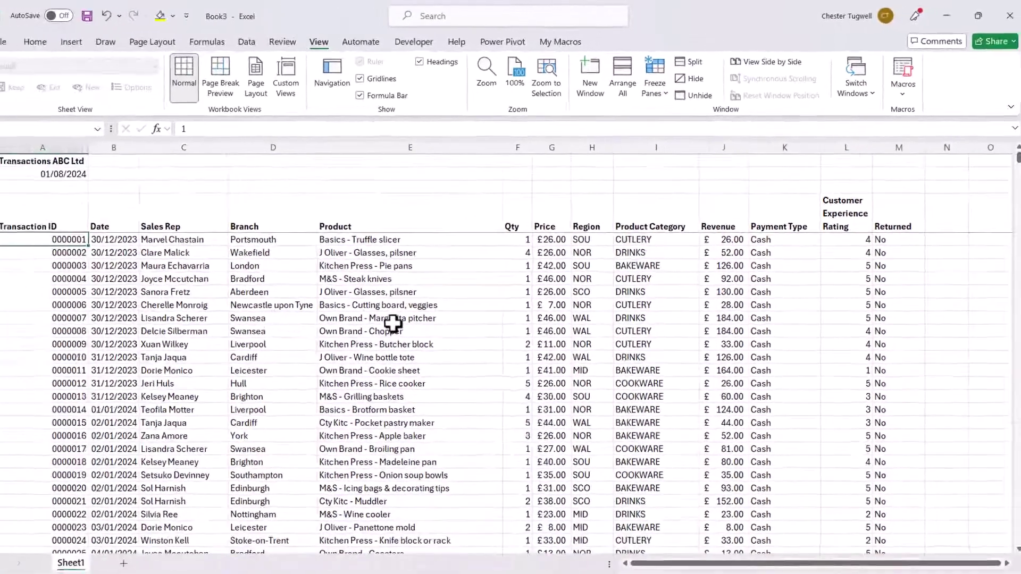
scroll(261, 420, down, 2)
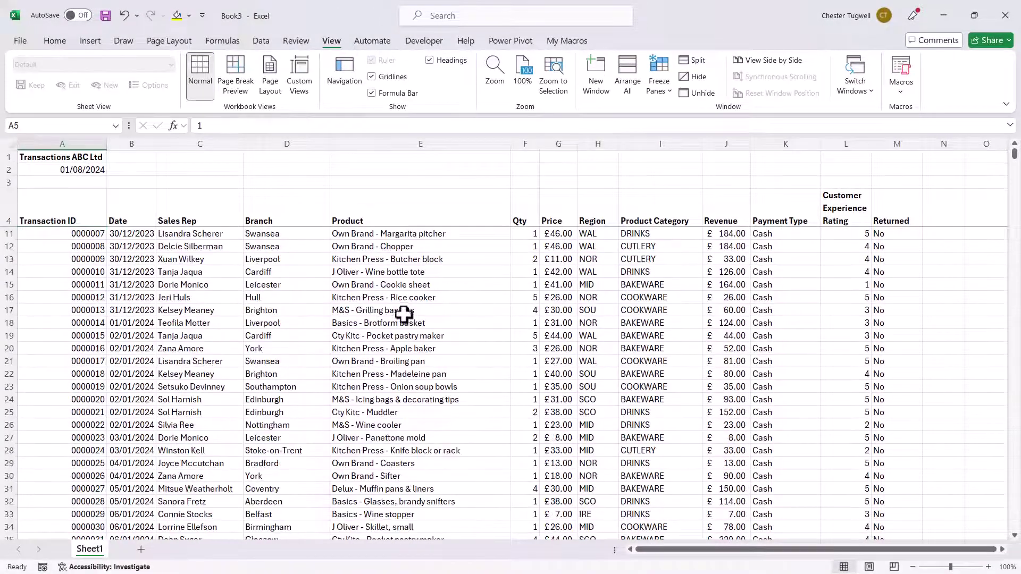
scroll(404, 315, up, 2)
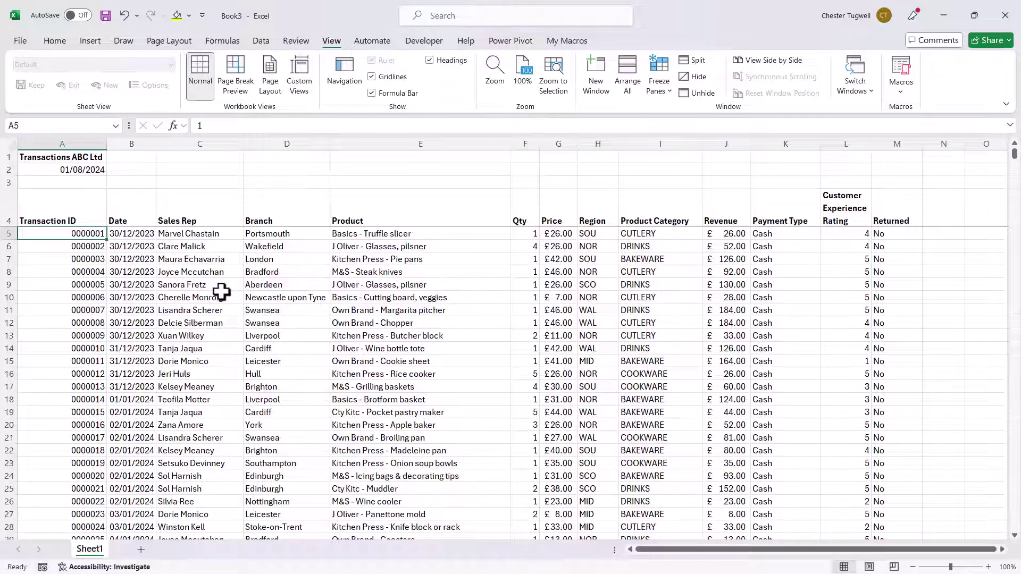
- Choose Unfreeze Panes to release the frozen title and header rows 1–4
click(662, 88)
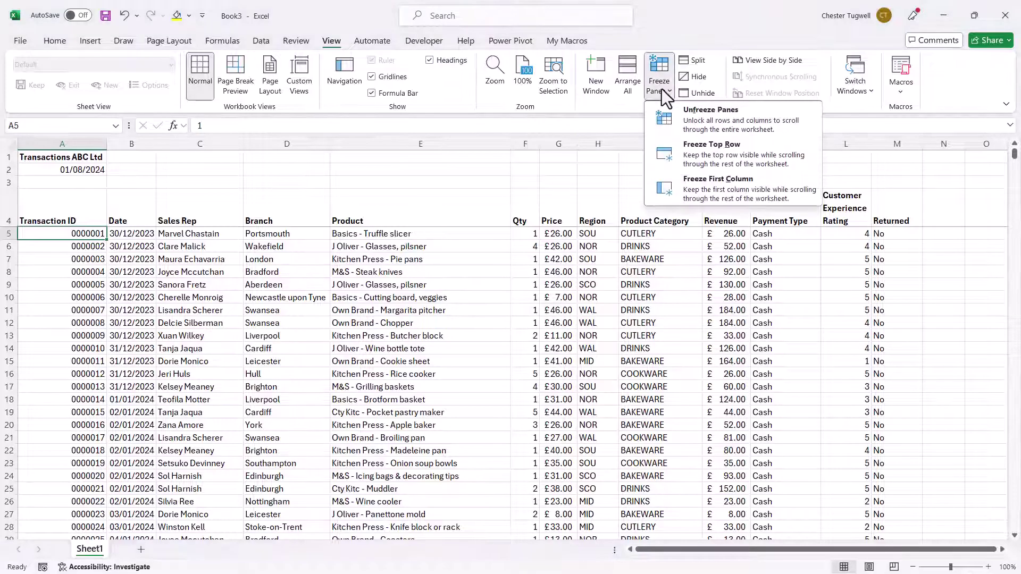
click(691, 122)
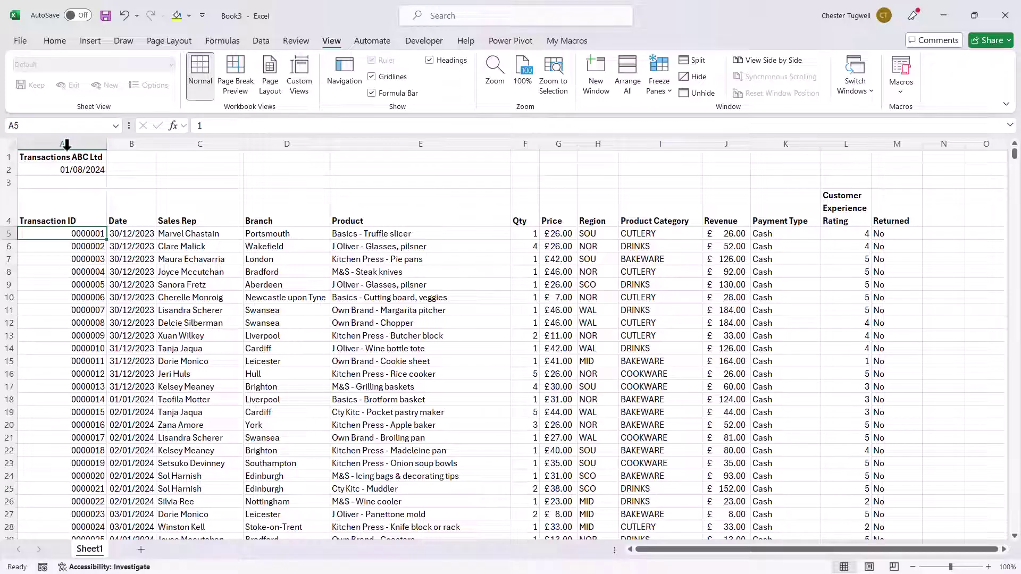
- Freeze panes at C1 to lock columns A and B, then scroll right and back to test
drag(63, 143, 133, 150)
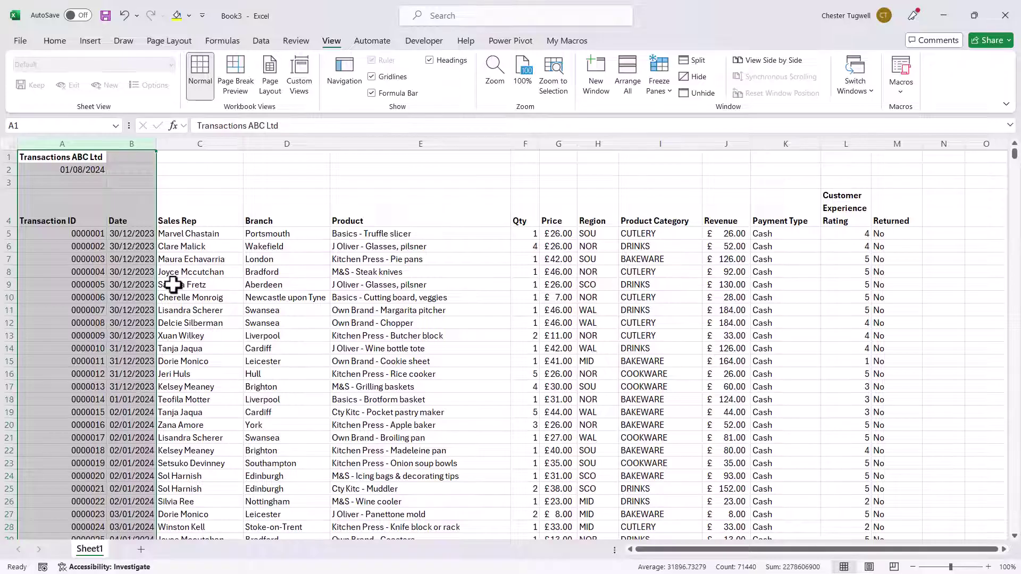
click(188, 155)
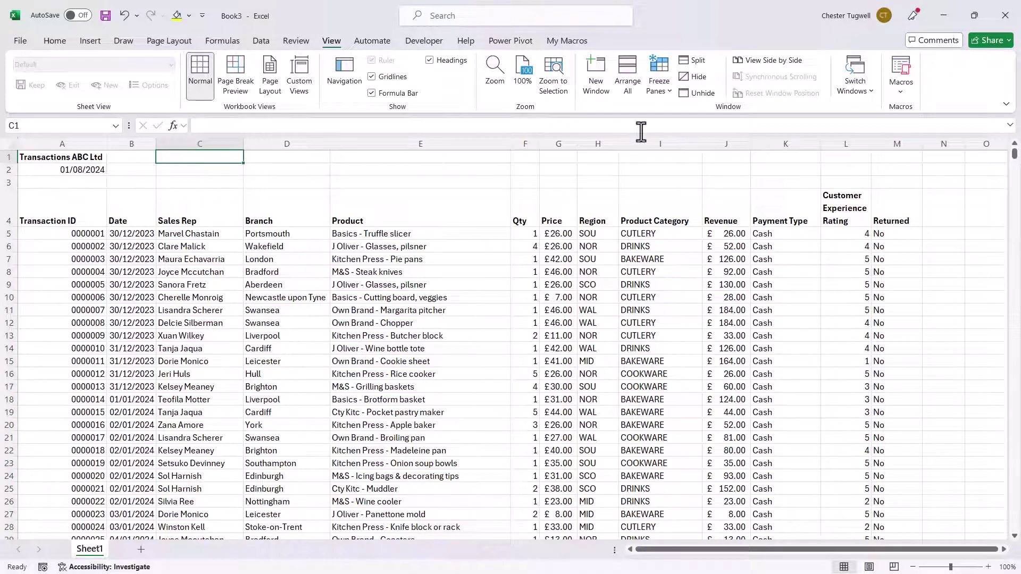
click(667, 91)
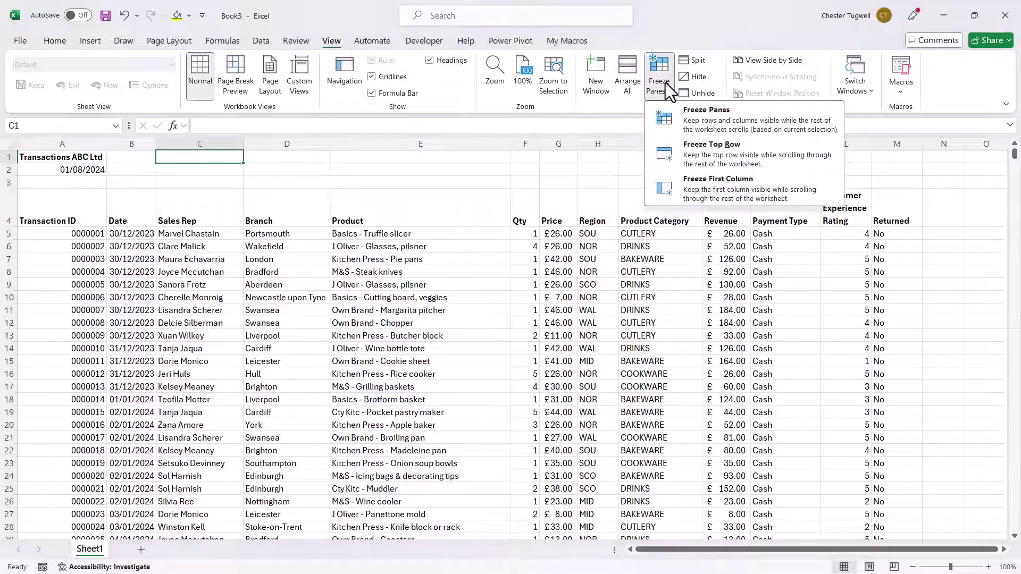
click(698, 123)
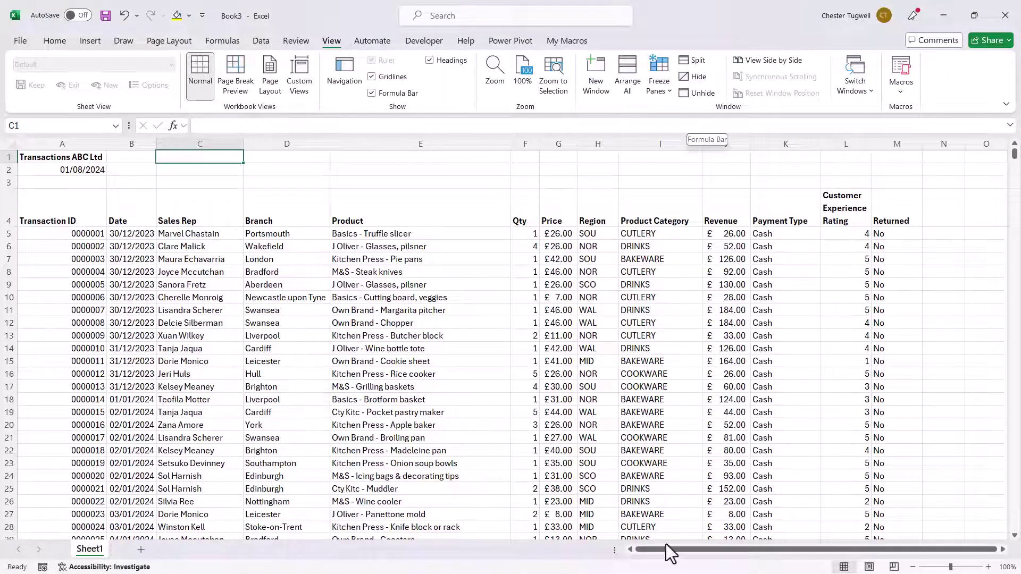
drag(666, 547, 829, 538)
click(1003, 550)
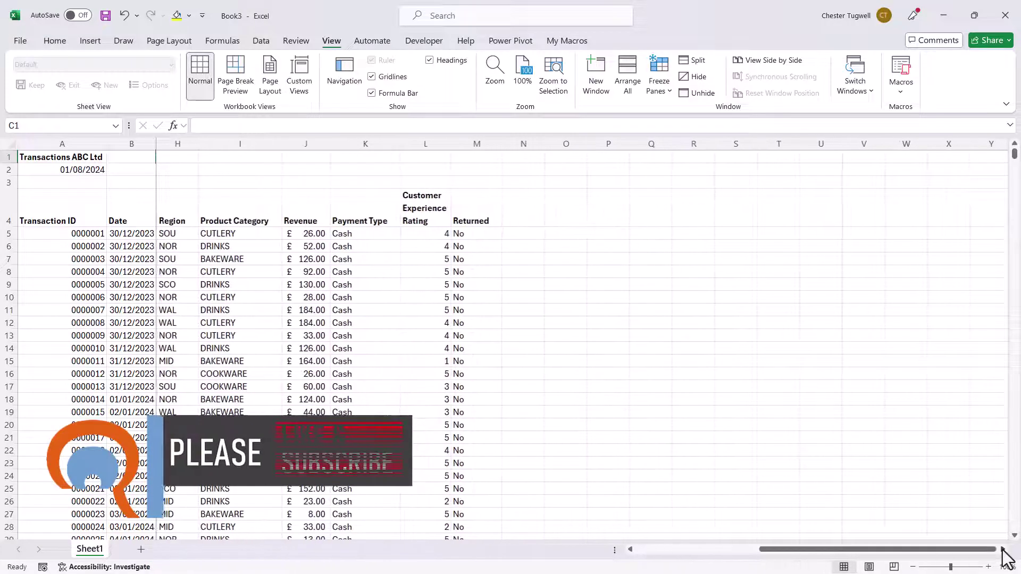
drag(994, 553, 807, 563)
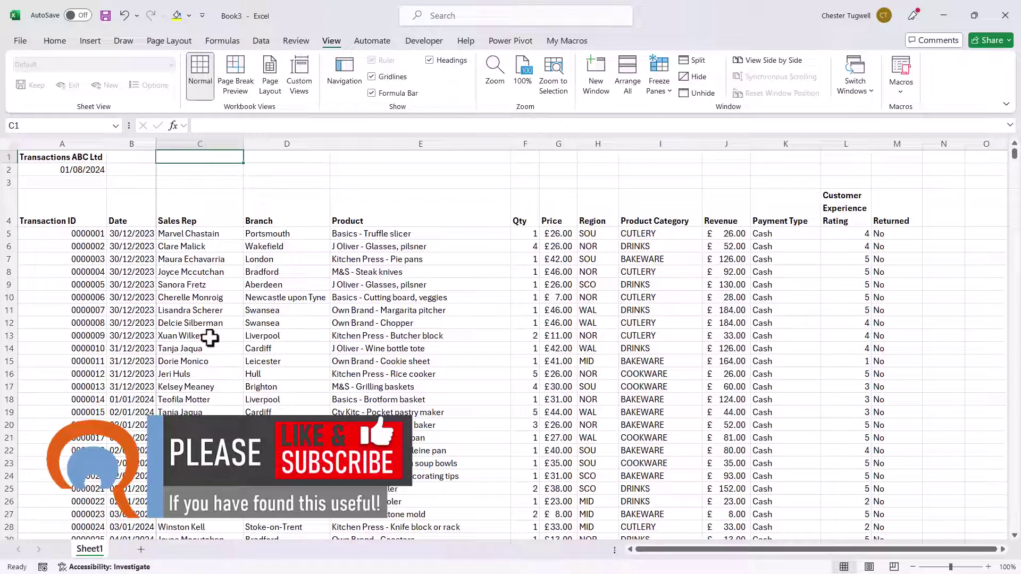
- With E8 selected, choose Unfreeze Panes to release columns A and B
click(366, 274)
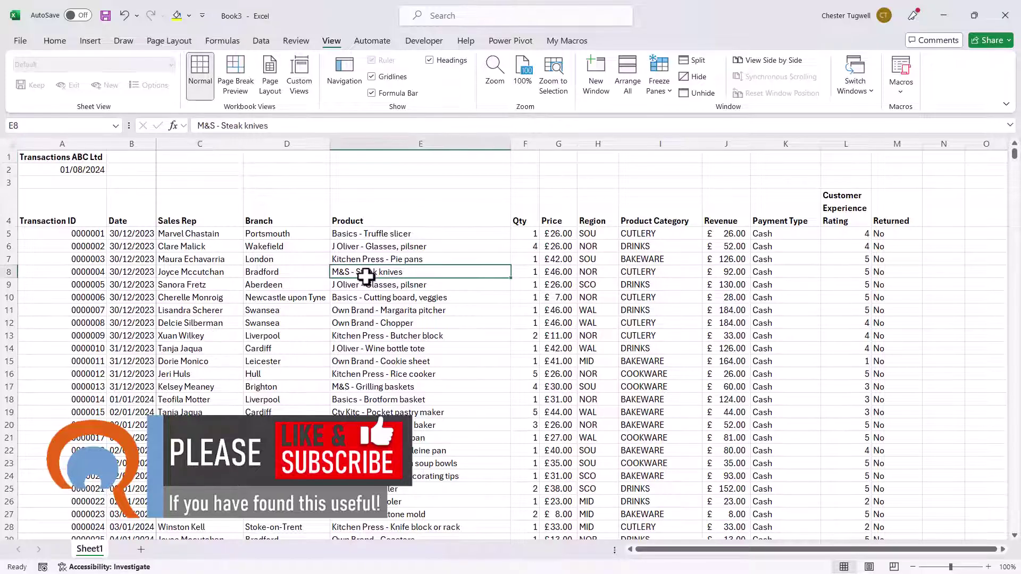
click(663, 88)
click(704, 121)
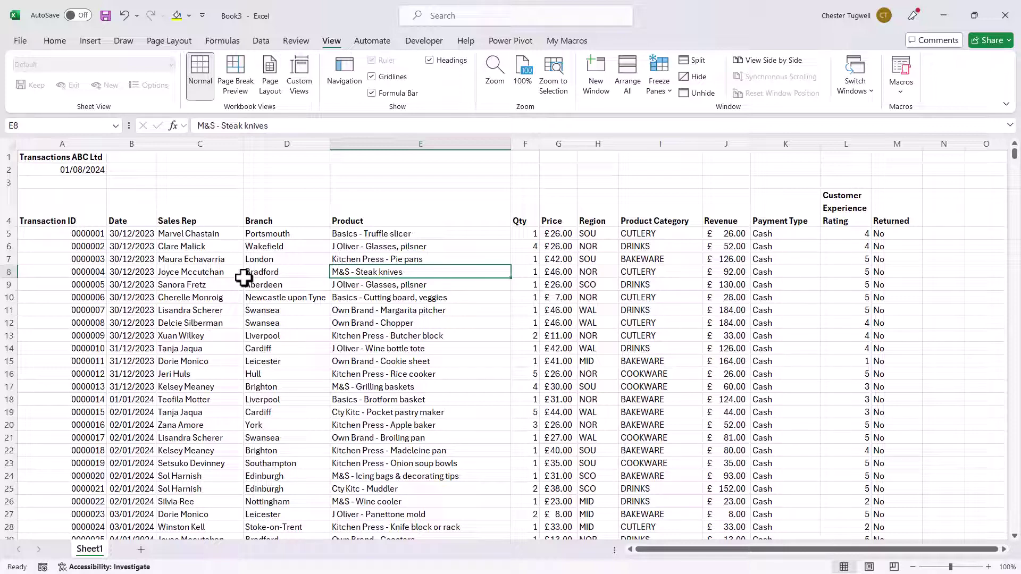
drag(5, 157, 5, 213)
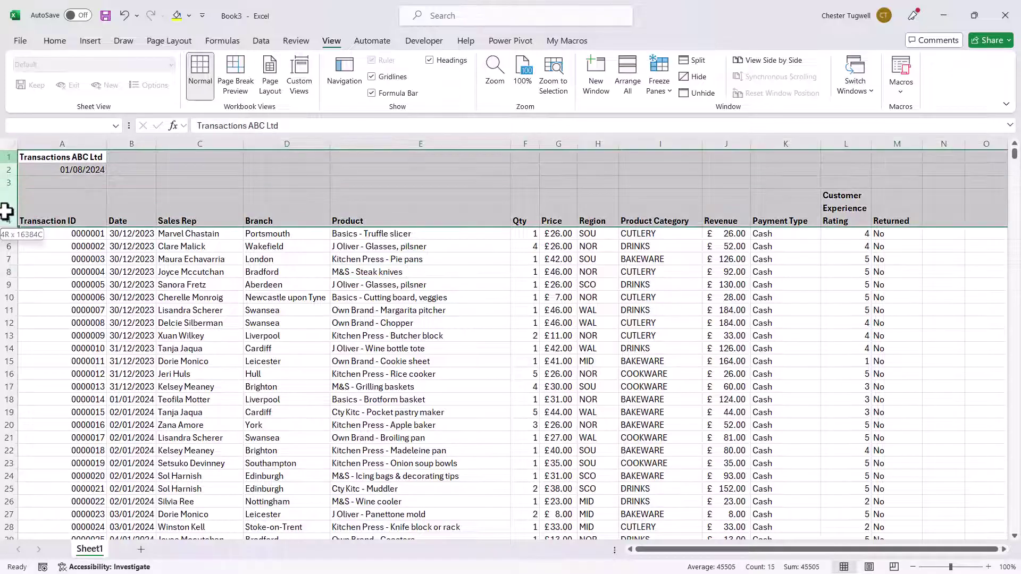
drag(39, 143, 139, 178)
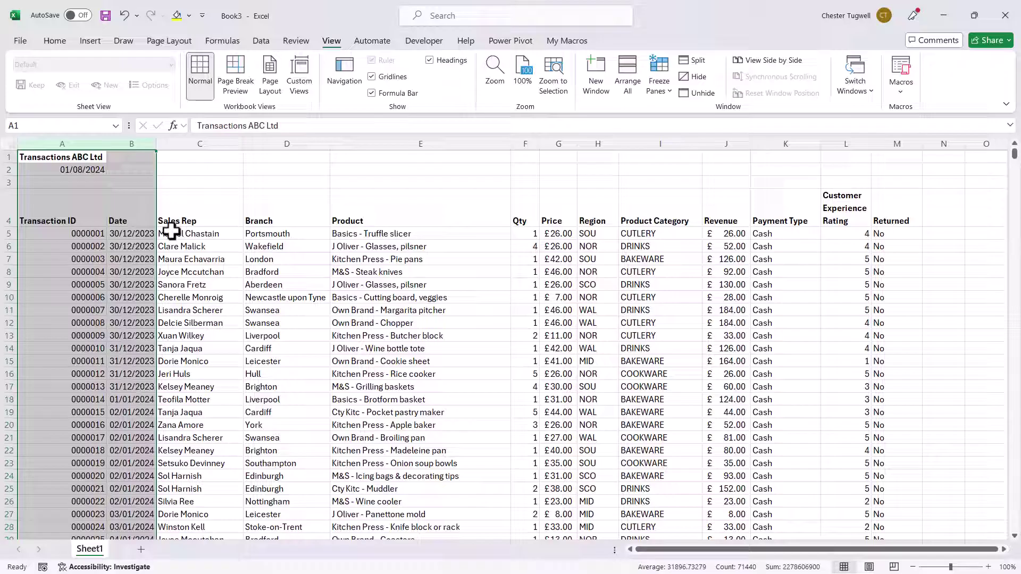
click(170, 230)
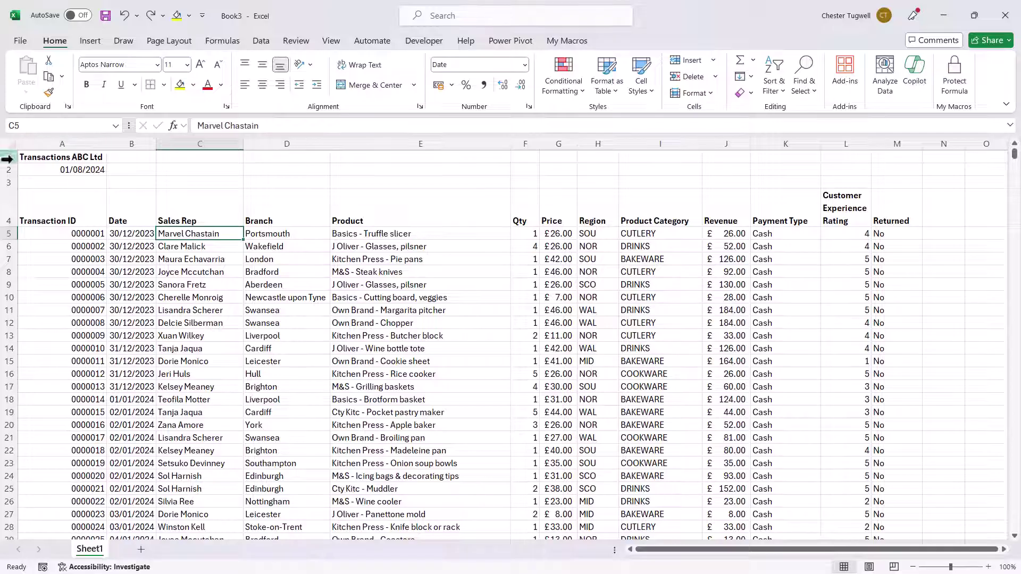
drag(9, 157, 8, 220)
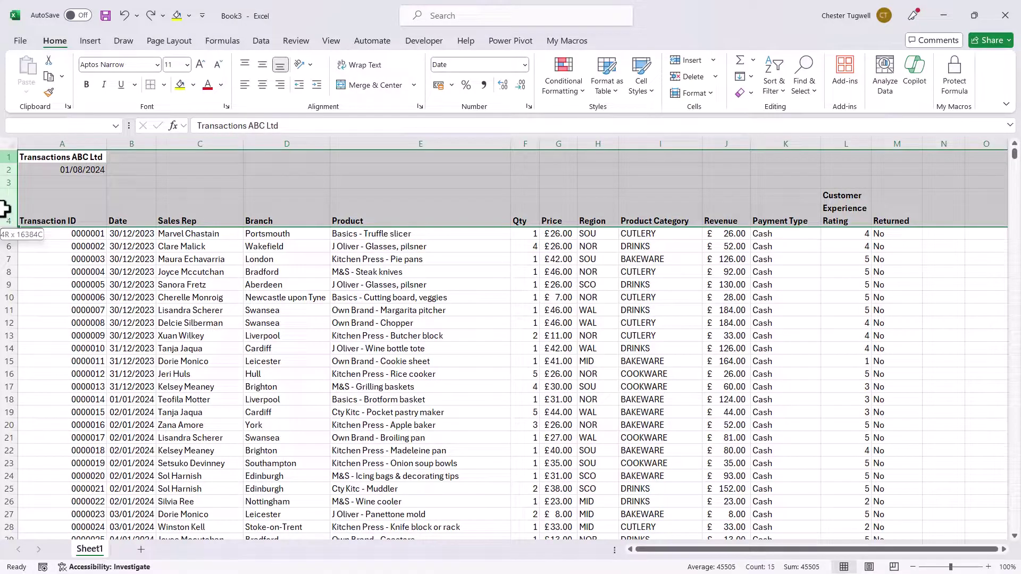
click(180, 84)
drag(47, 140, 145, 135)
click(180, 85)
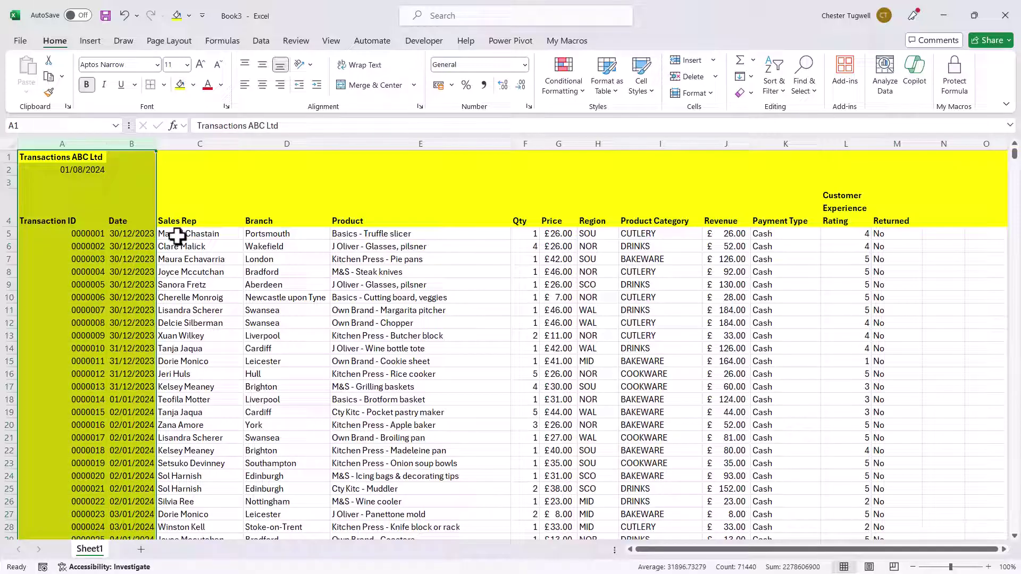
click(181, 239)
click(193, 84)
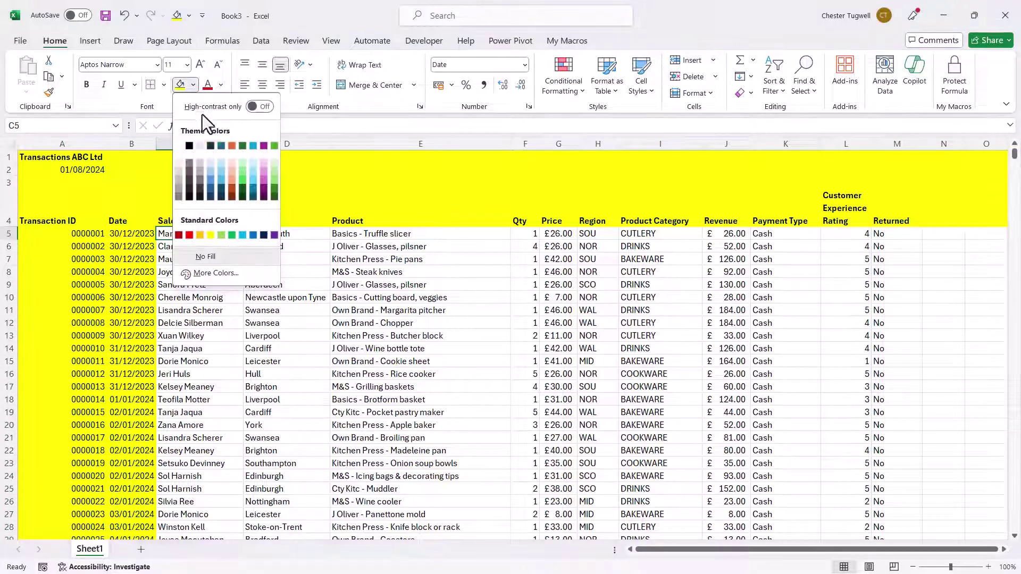
click(231, 145)
key(ctrl+z)
key(ctrl+z)
key(ctrl+z)
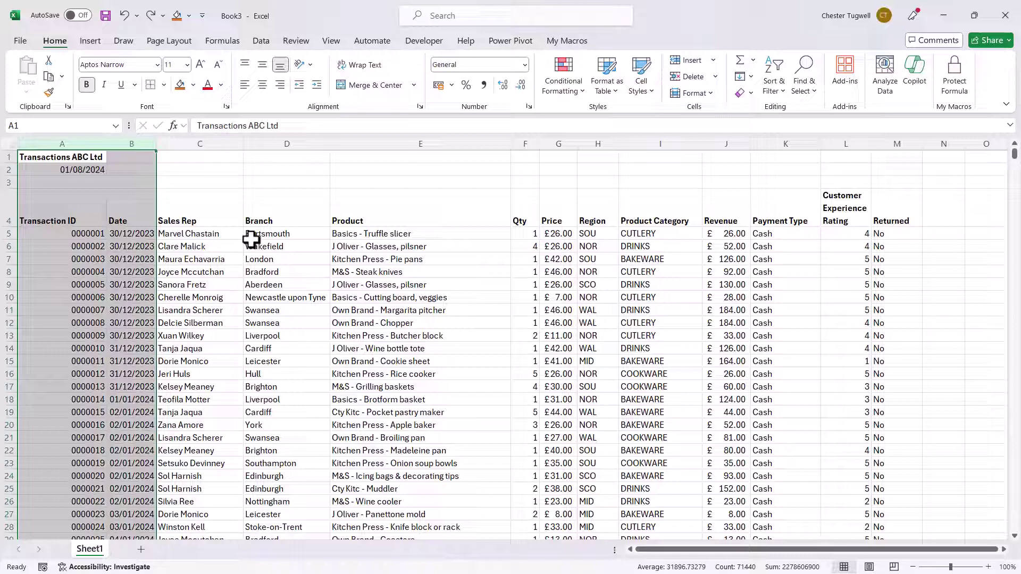
- Freeze panes at C5 to fix rows 1–4 and columns A–B, then scroll down and right to test
click(329, 41)
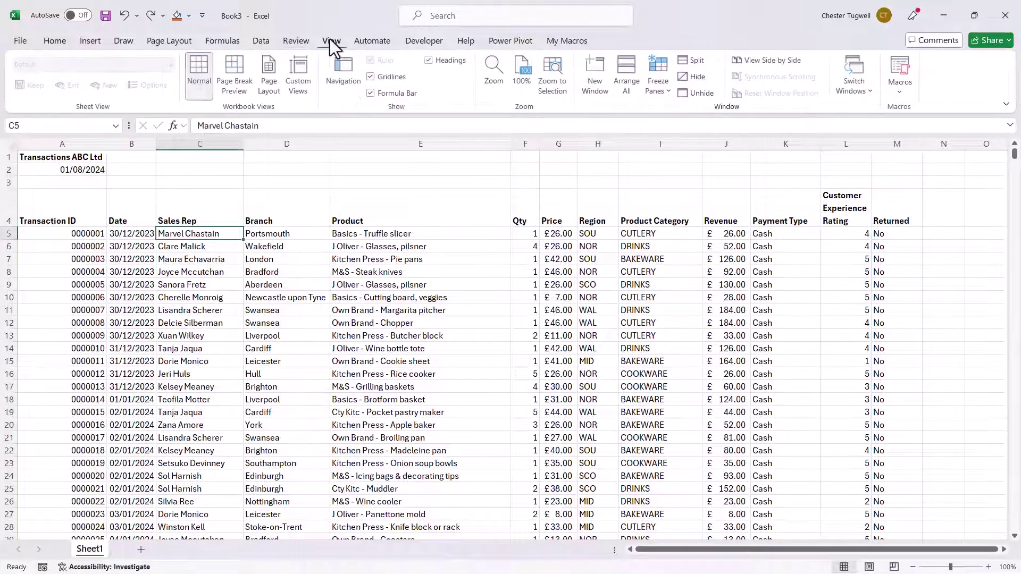
click(665, 82)
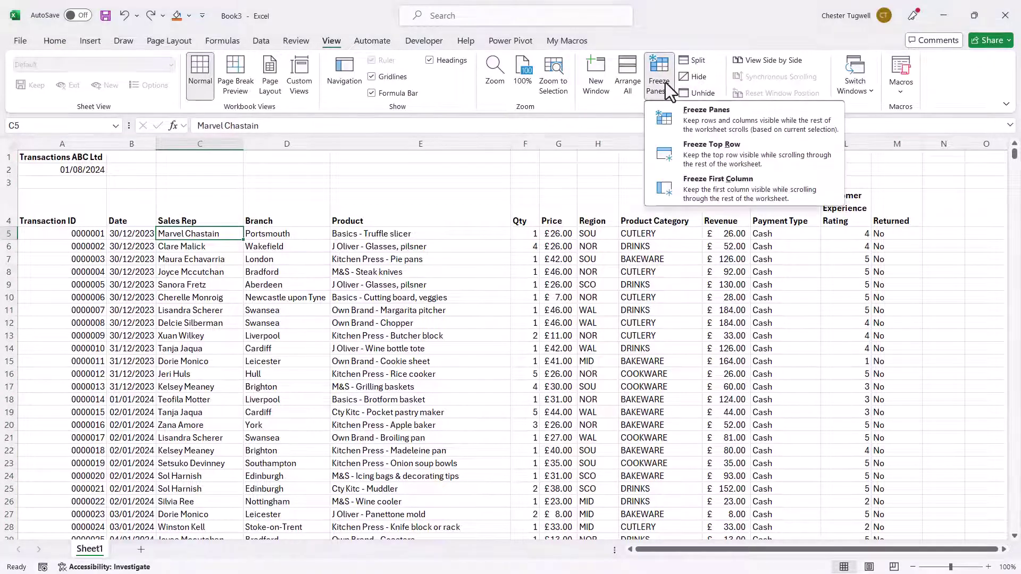
click(704, 117)
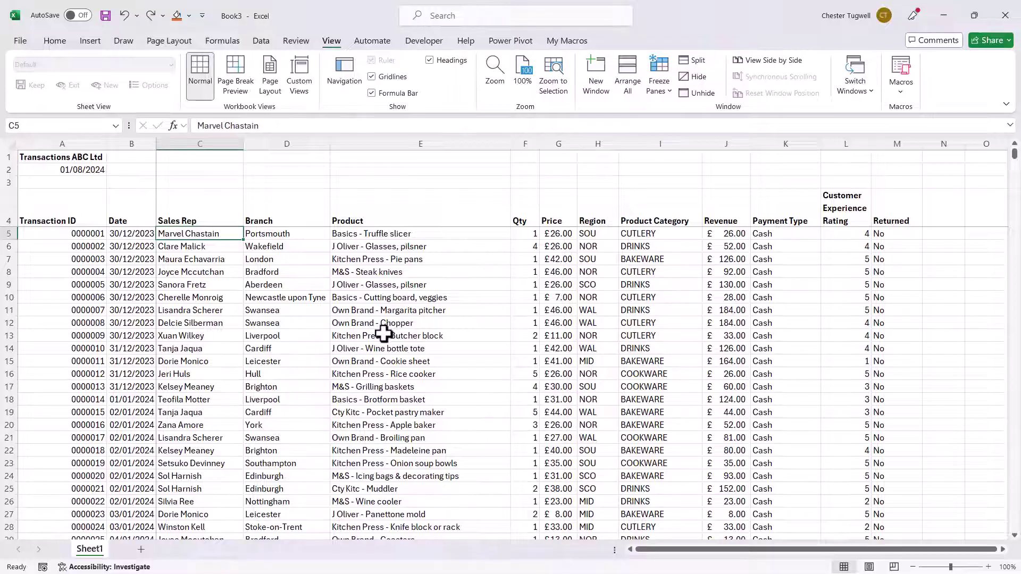
scroll(383, 333, down, 3)
scroll(383, 333, up, 3)
scroll(383, 333, down, 3)
scroll(383, 332, up, 3)
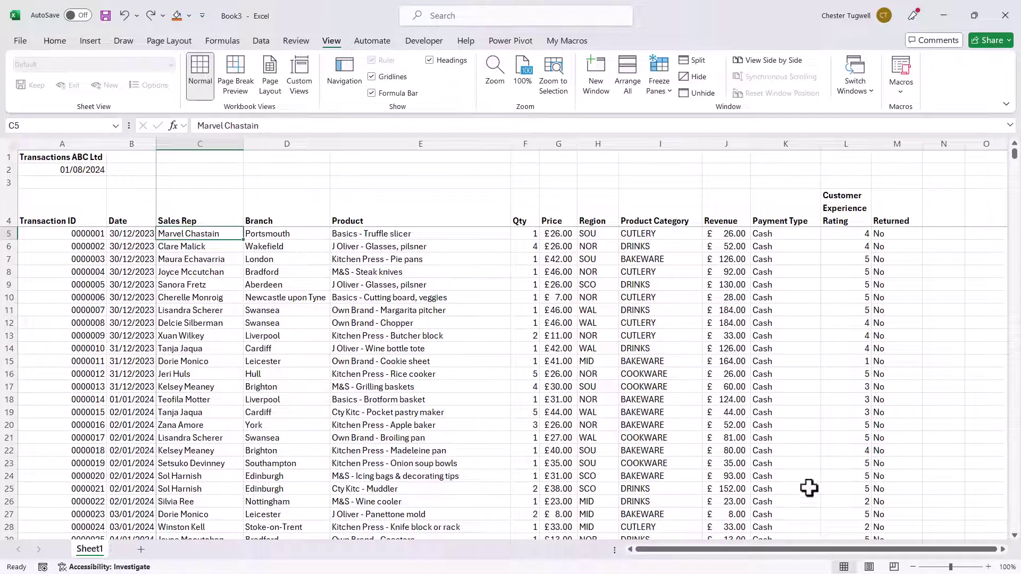
click(1002, 549)
click(1001, 549)
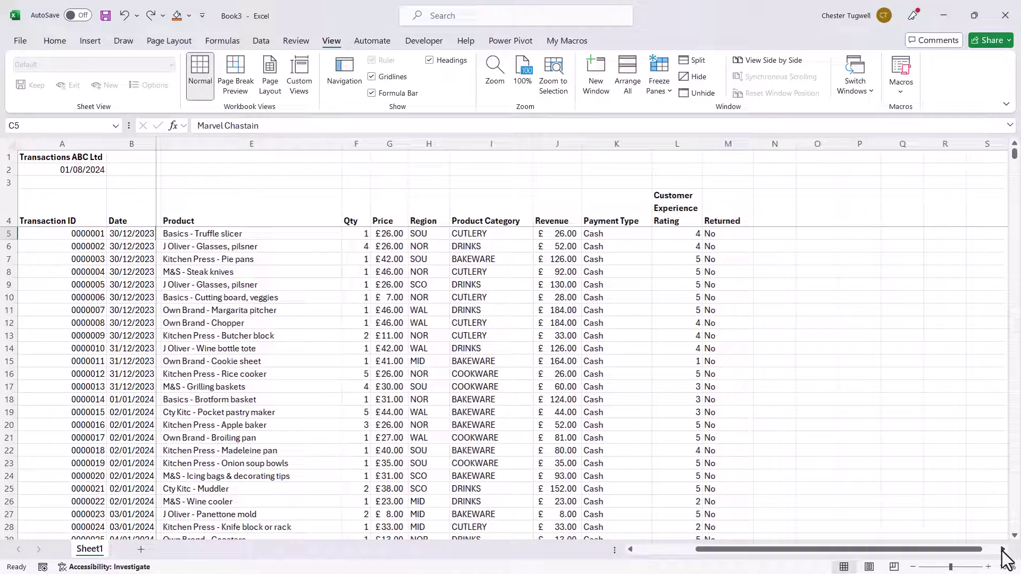
click(1001, 549)
click(1001, 549)
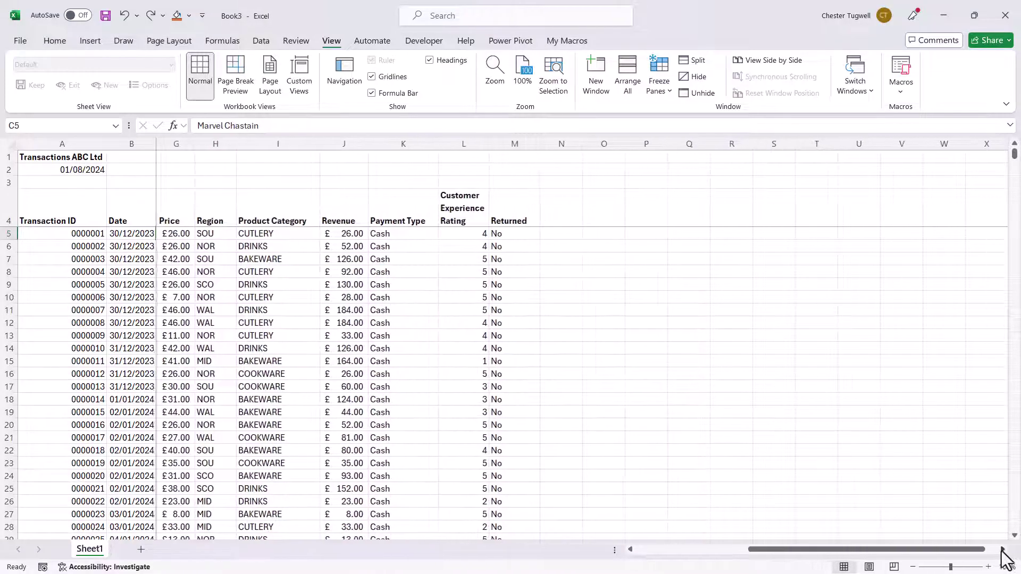
click(629, 549)
click(630, 549)
click(630, 549)
click(629, 549)
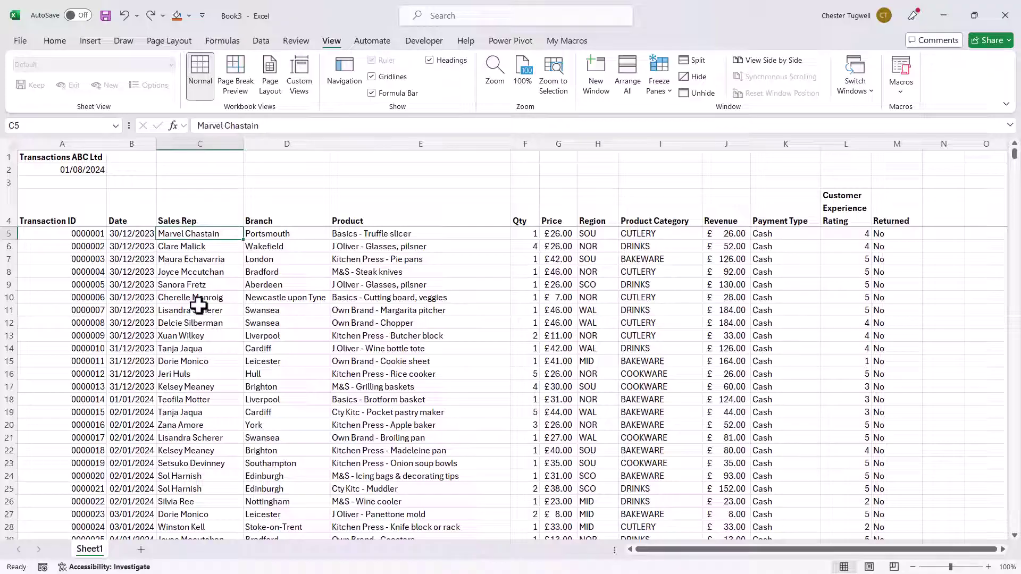
- From cell D9, choose Unfreeze Panes to release all rows and columns, then select B6
click(277, 279)
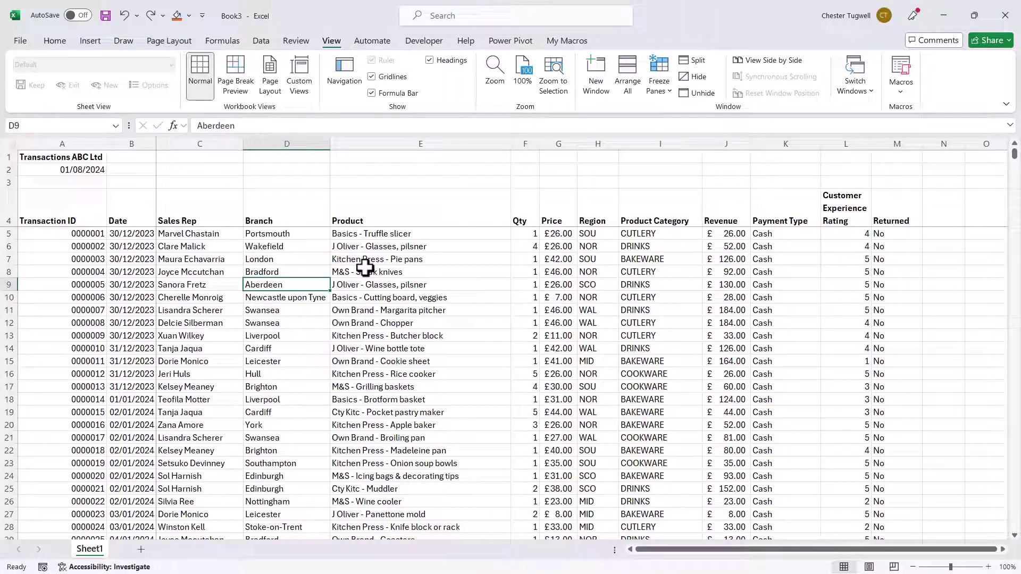
click(662, 85)
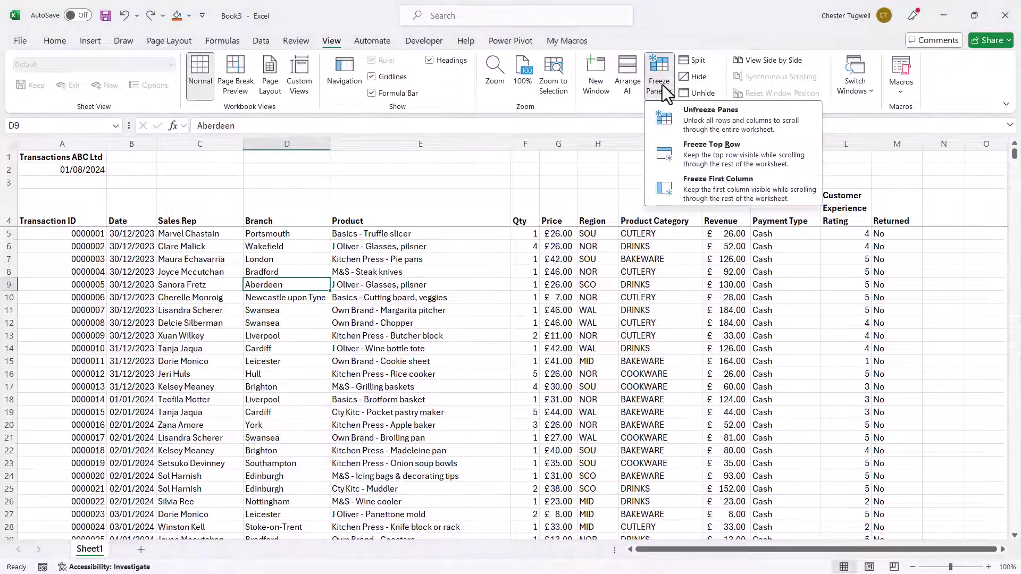
click(691, 113)
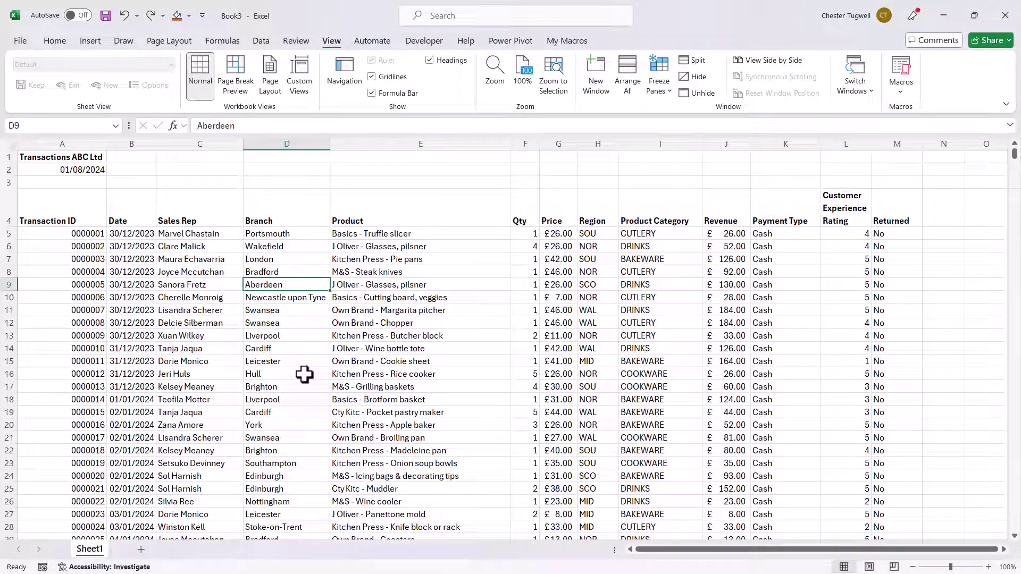
click(131, 245)
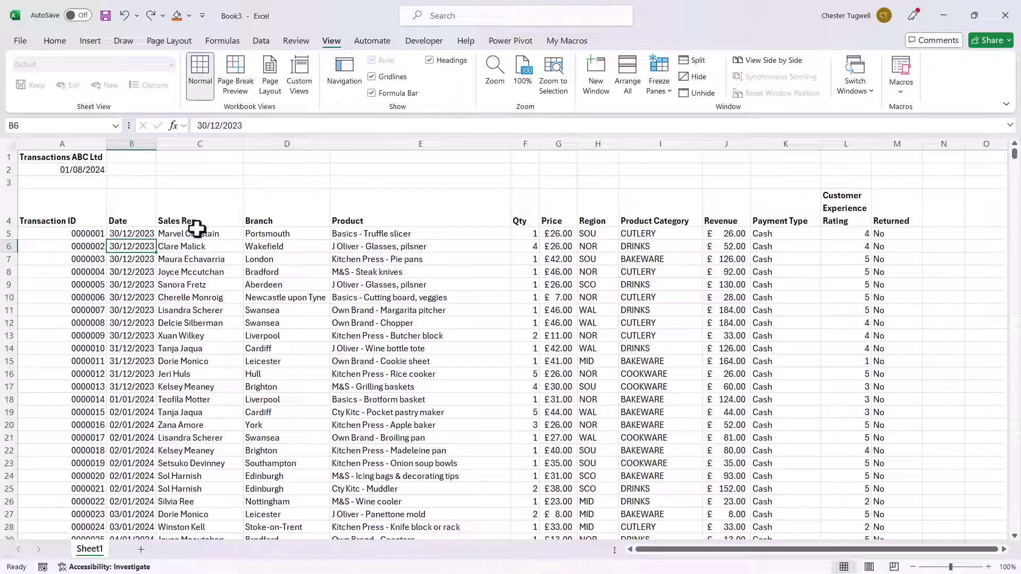
- Insert a table over A4:M35722 with headers, then scroll to see Table2's headers replace column letters
click(90, 41)
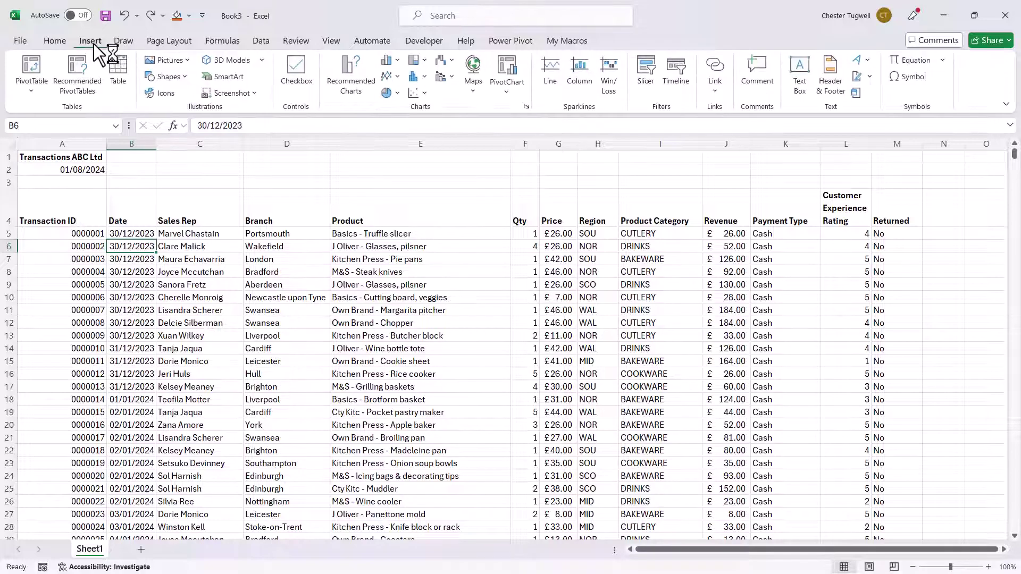
click(119, 79)
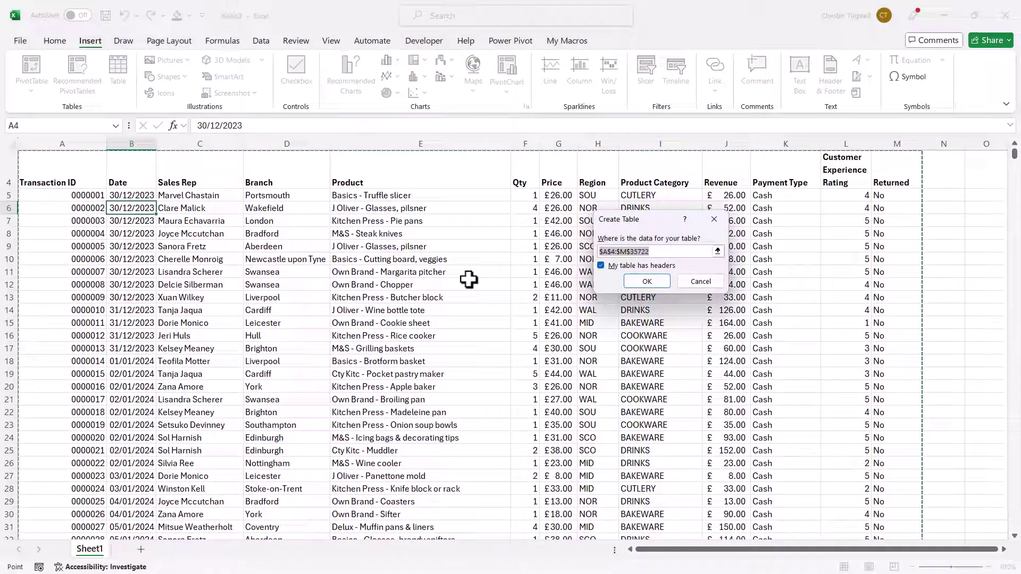
click(648, 282)
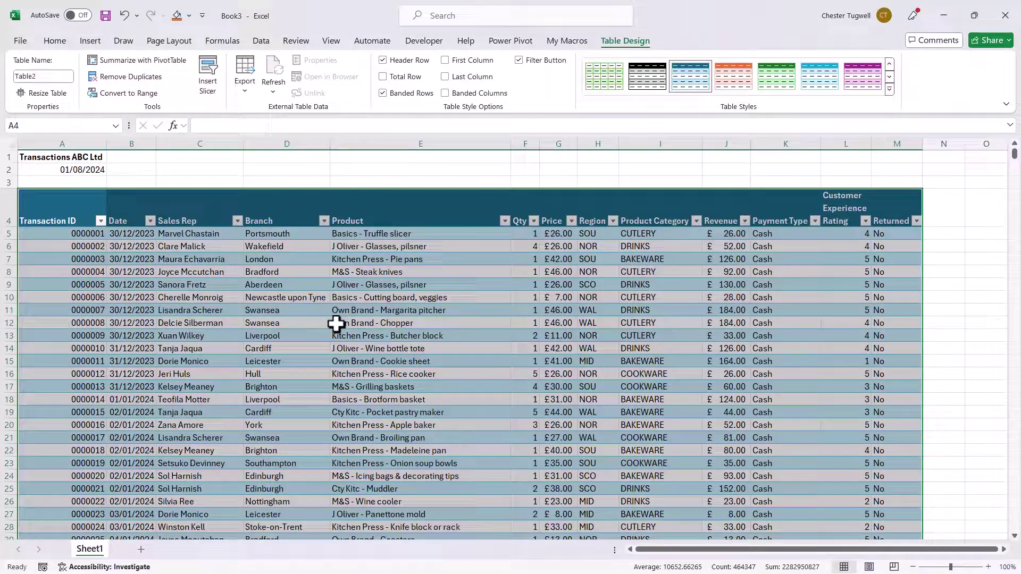
scroll(336, 323, down, 4)
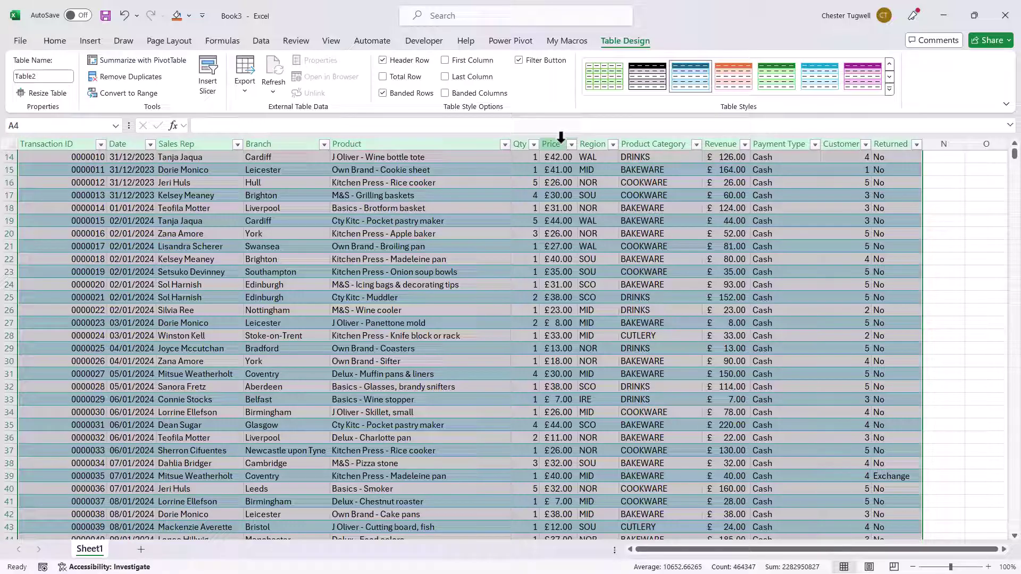
scroll(415, 259, up, 3)
scroll(151, 253, up, 2)
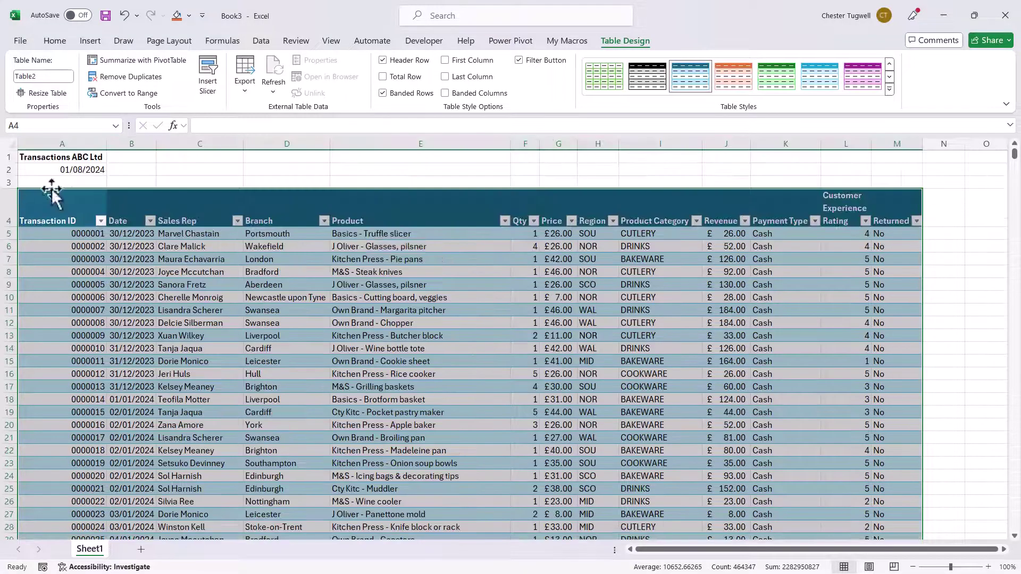
scroll(324, 274, down, 3)
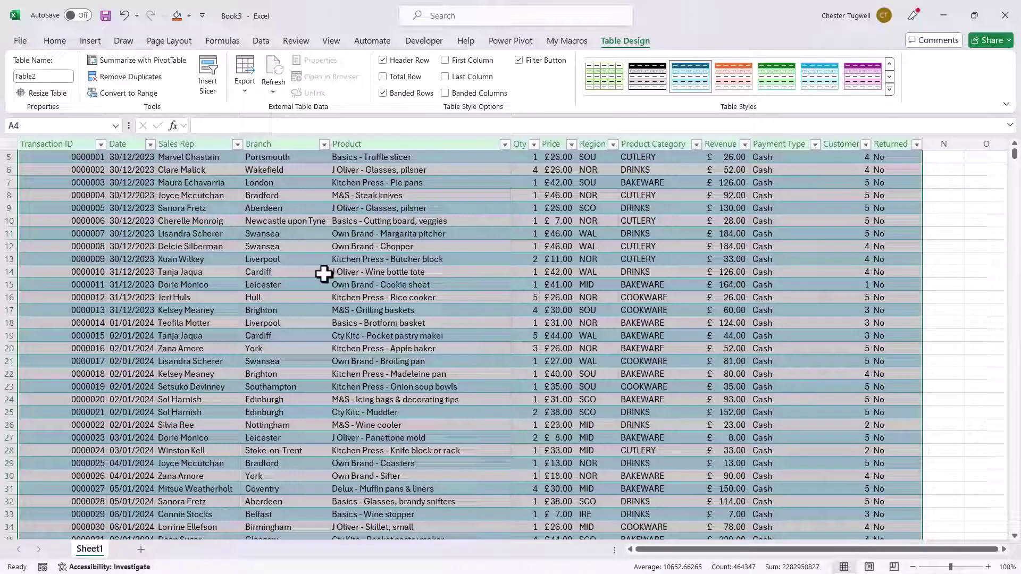